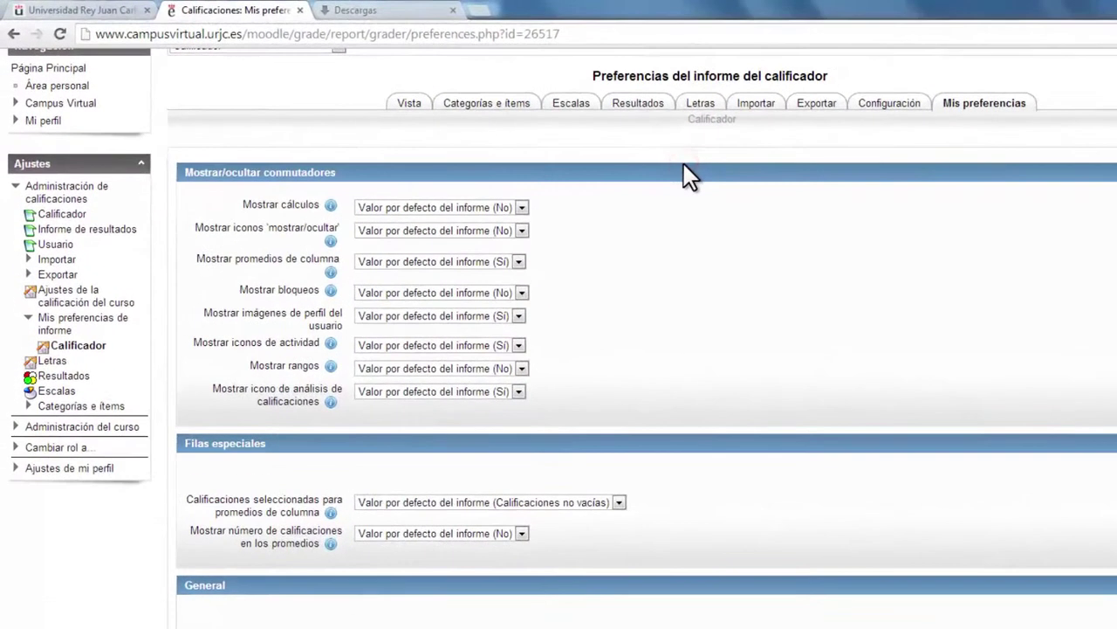
# Examine the choices for Mostrar cálculos, Mostrar iconos 'mostrar/ocultar' and Mostrar promedios de columna in the grader report preferences.
pyautogui.scroll(-2, 684, 172)
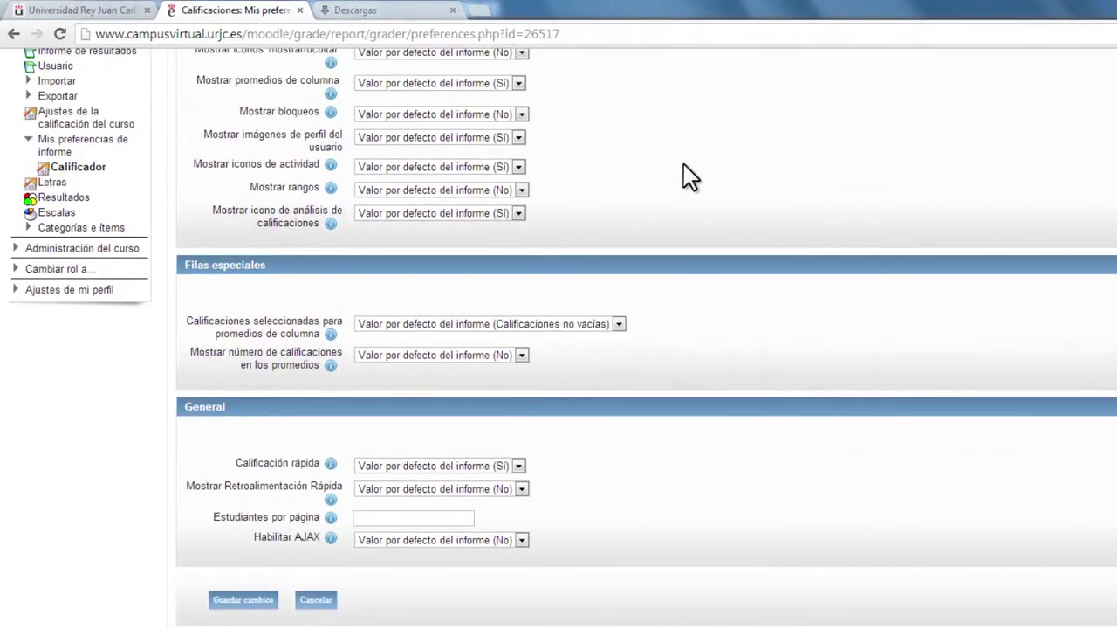
pyautogui.scroll(2, 688, 177)
pyautogui.scroll(2, 688, 177)
pyautogui.scroll(-2, 688, 177)
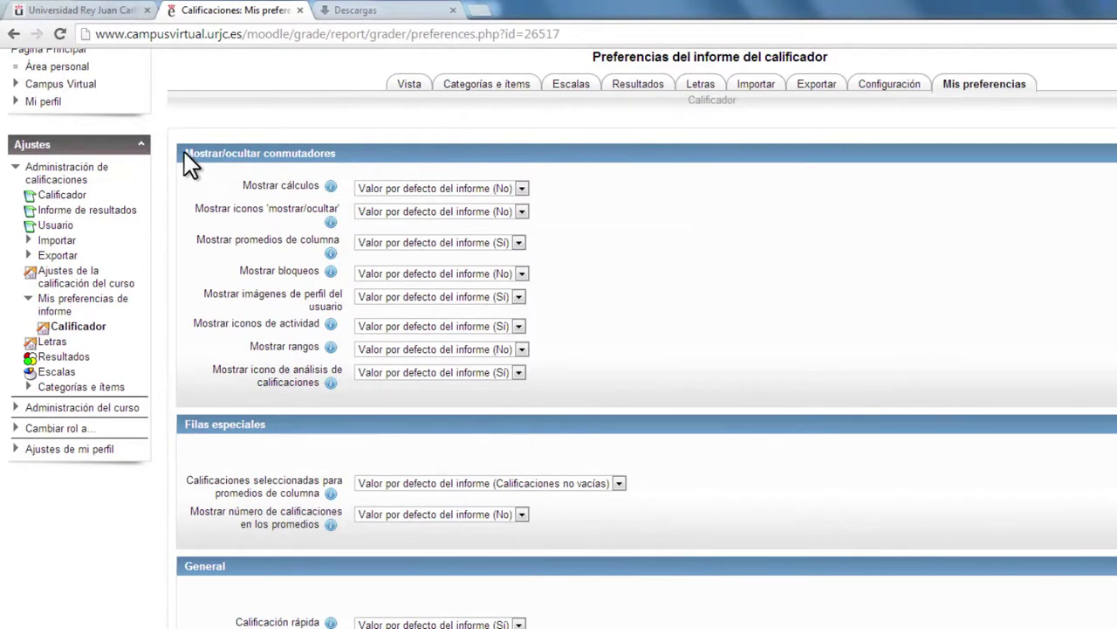
pyautogui.click(523, 188)
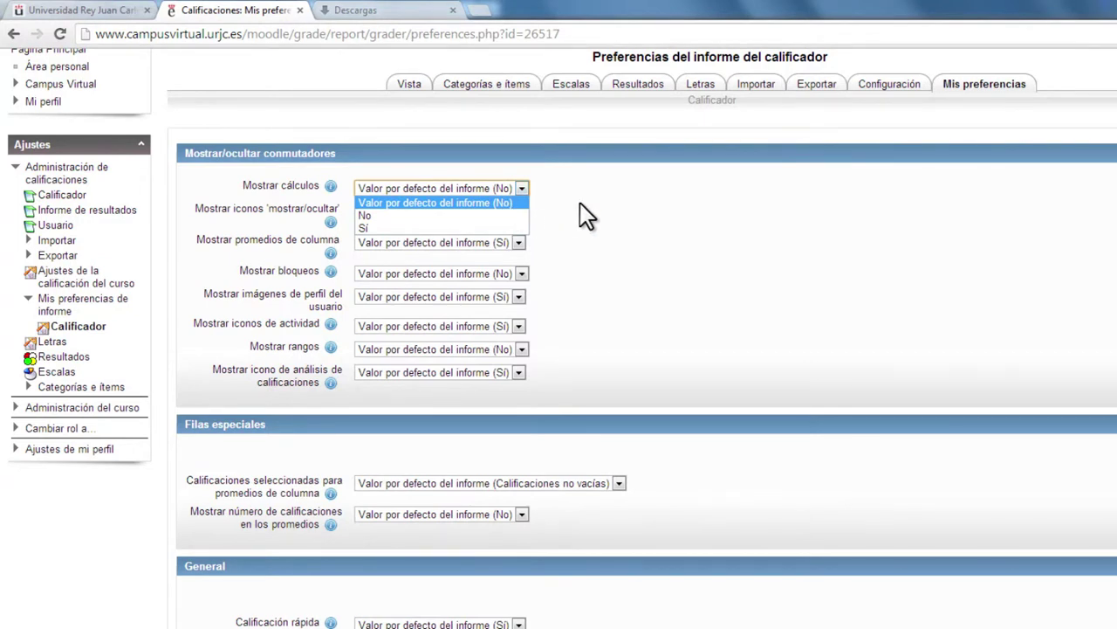
pyautogui.click(578, 206)
pyautogui.click(522, 211)
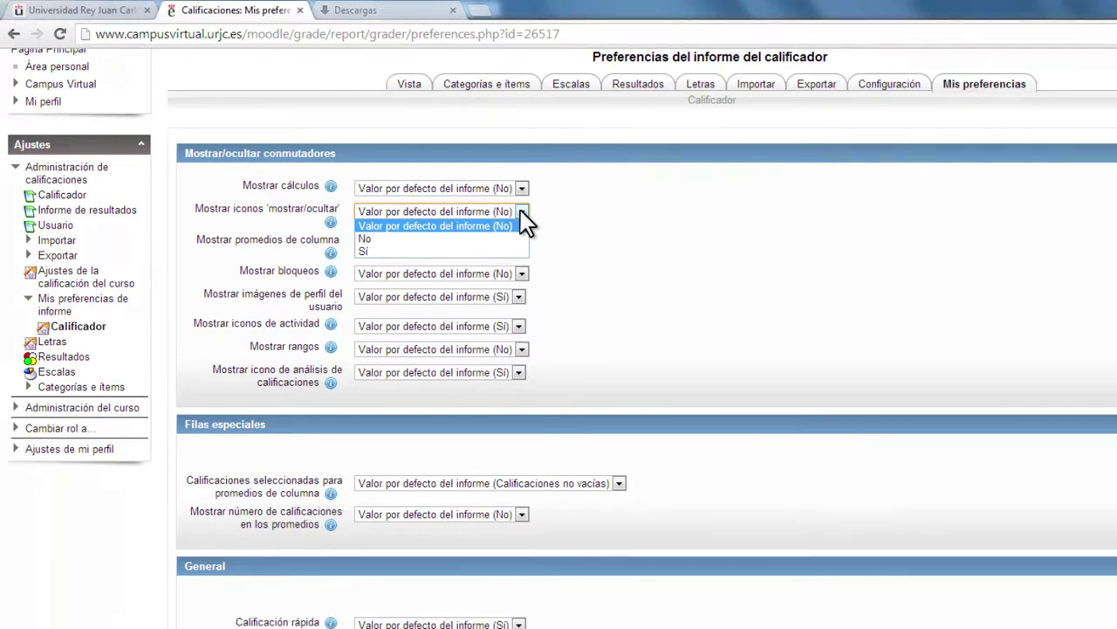
pyautogui.click(599, 214)
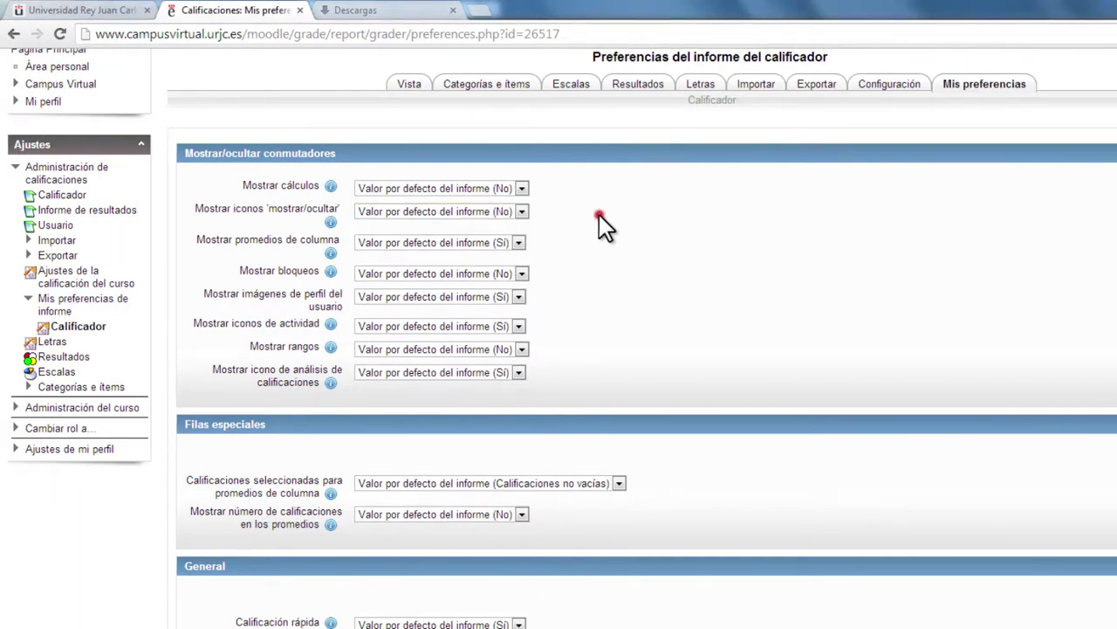
pyautogui.click(517, 244)
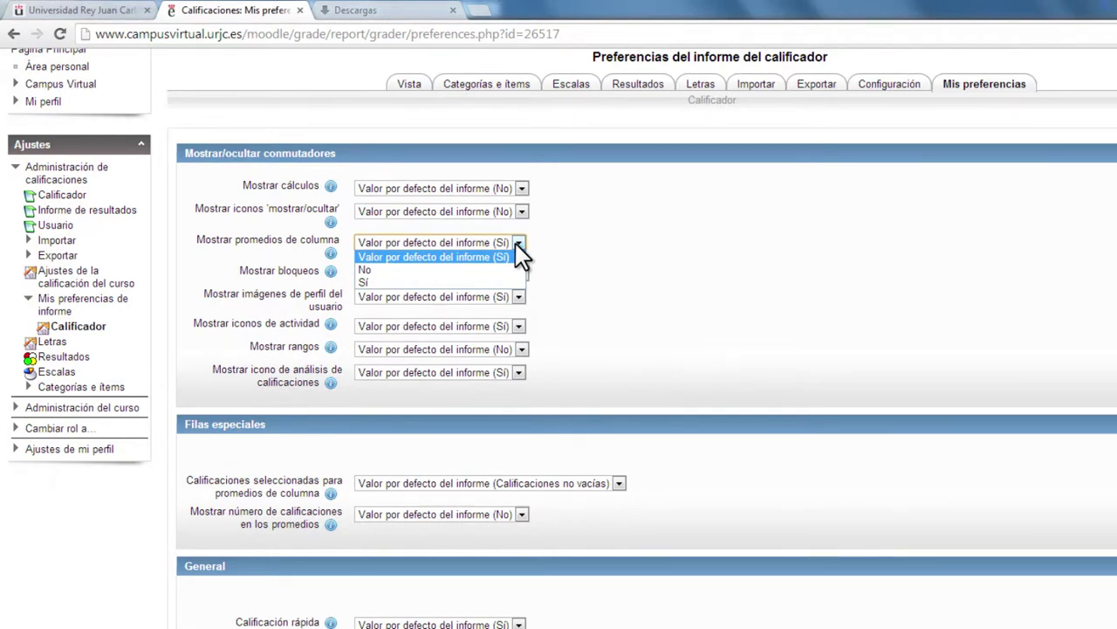
pyautogui.click(568, 245)
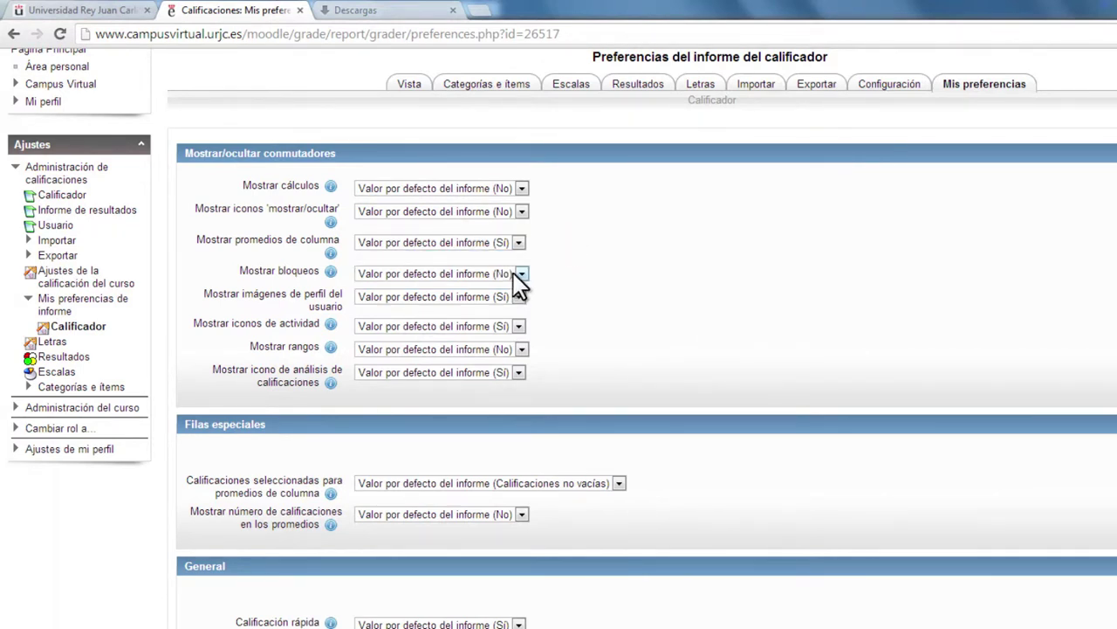
# Examine the choices for the remaining Mostrar/ocultar conmutadores settings, from Mostrar bloqueos through Mostrar icono de análisis de calificaciones.
pyautogui.click(519, 274)
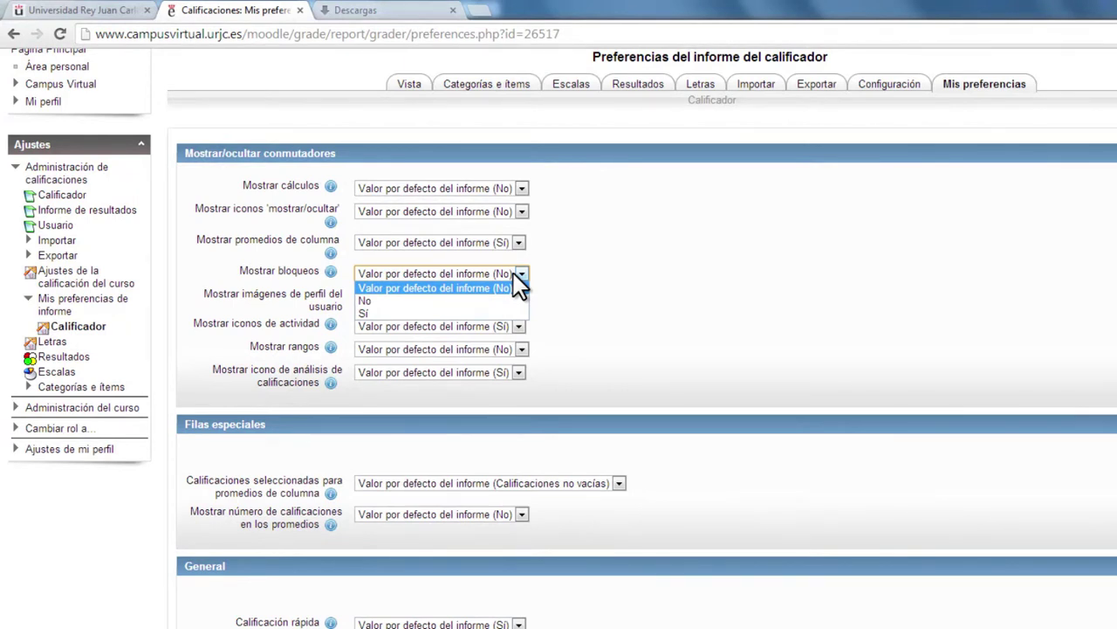
pyautogui.click(569, 274)
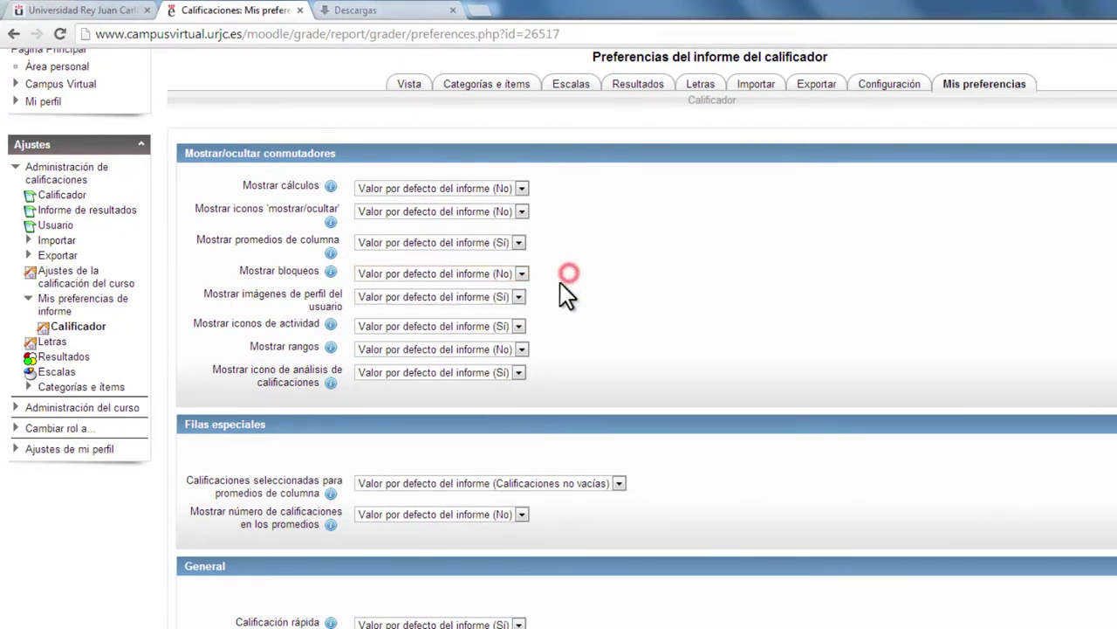
pyautogui.click(515, 301)
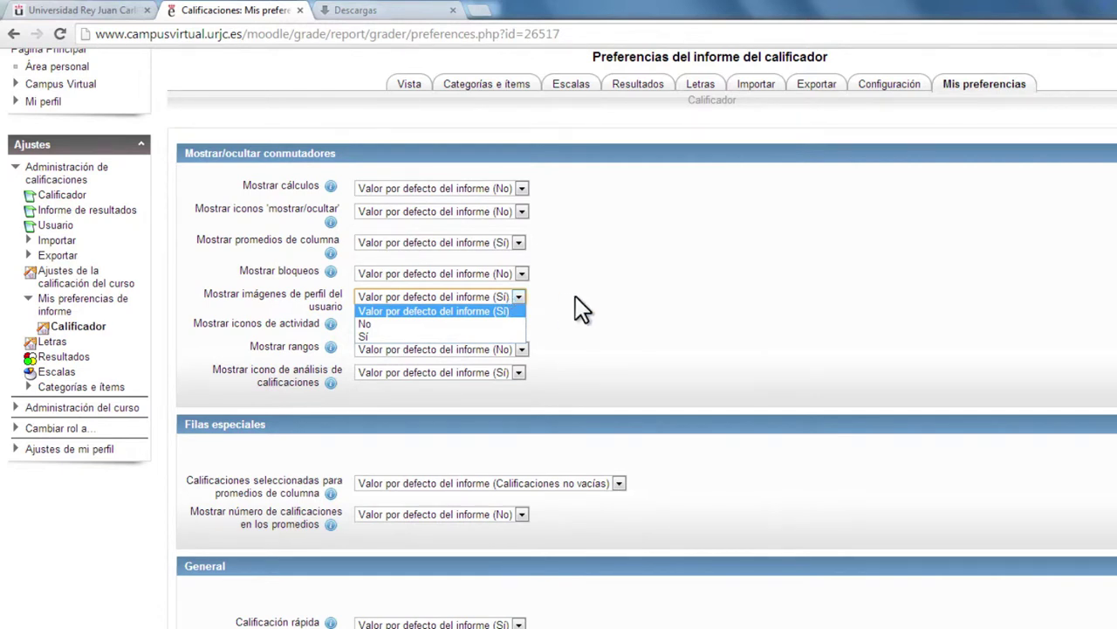
pyautogui.click(575, 297)
pyautogui.click(519, 326)
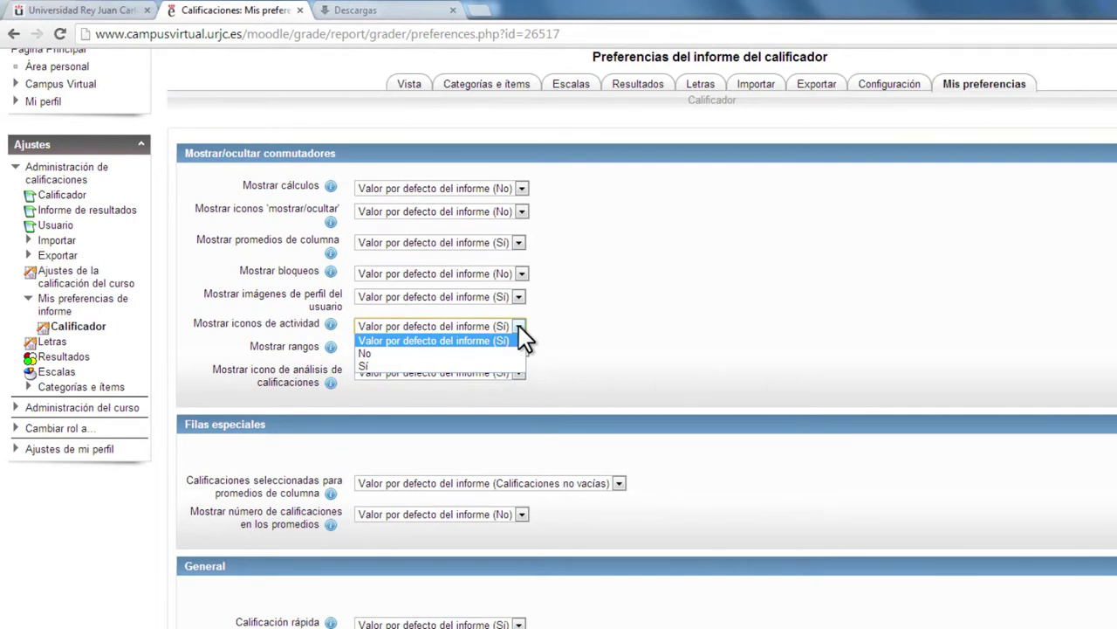
pyautogui.click(576, 320)
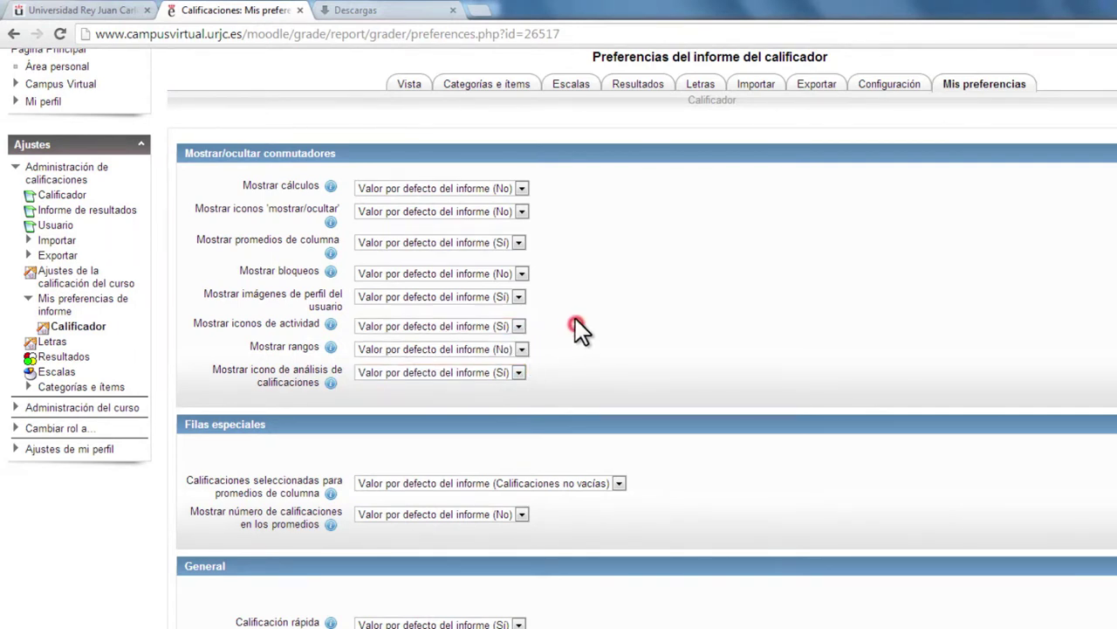
pyautogui.scroll(-1, 576, 323)
pyautogui.click(522, 271)
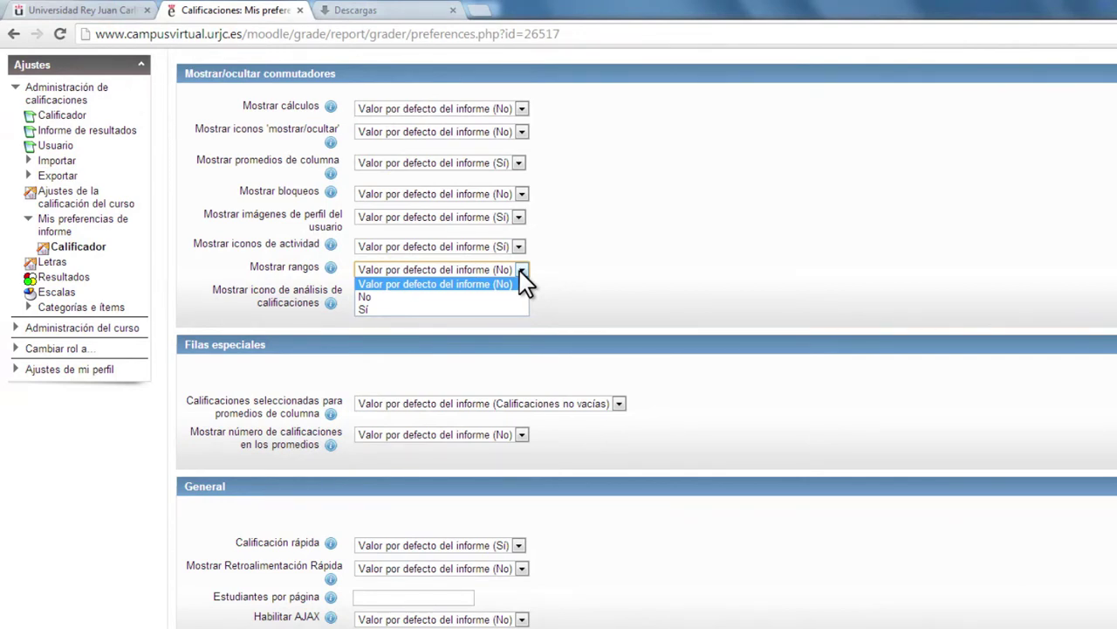
pyautogui.click(572, 267)
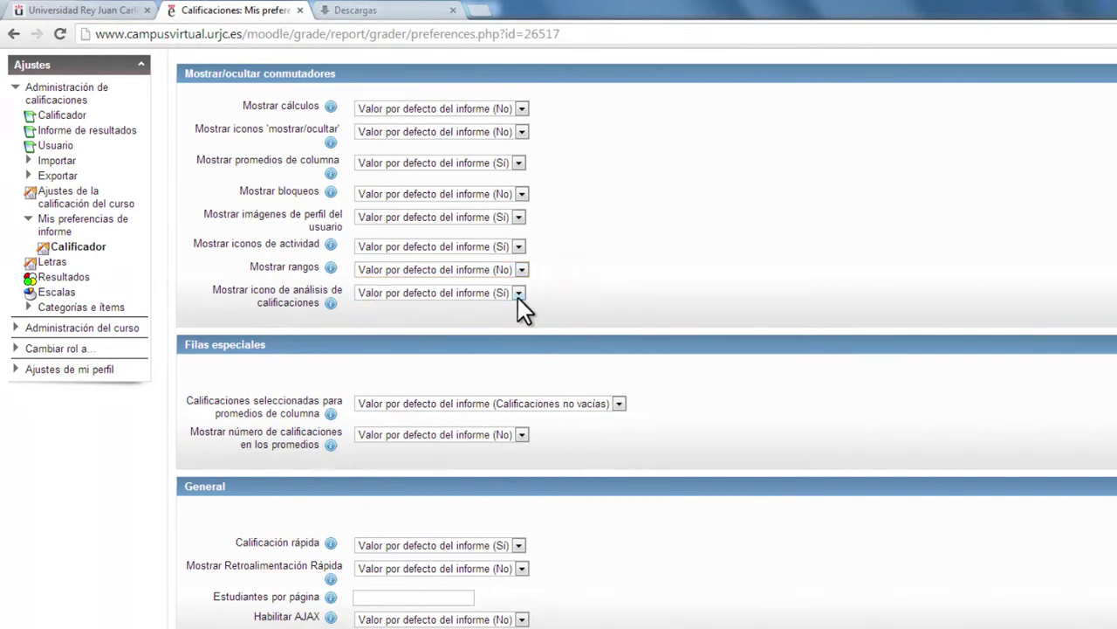
pyautogui.click(517, 297)
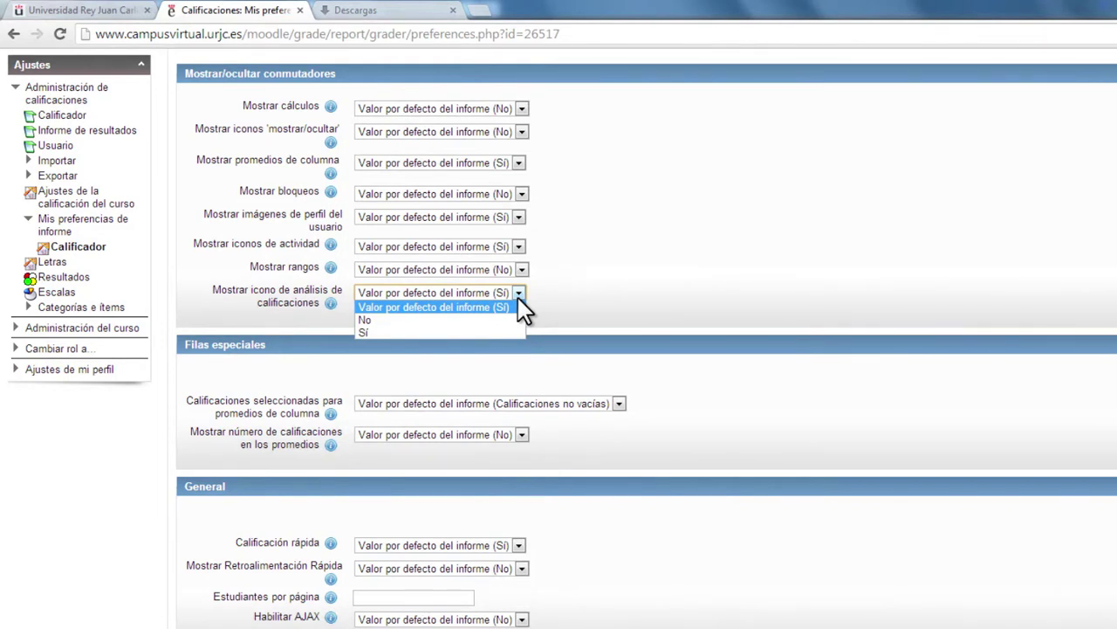
pyautogui.click(564, 290)
# Examine the Filas especiales choices for which grades count in column averages and for showing the number of grades.
pyautogui.scroll(-1, 564, 291)
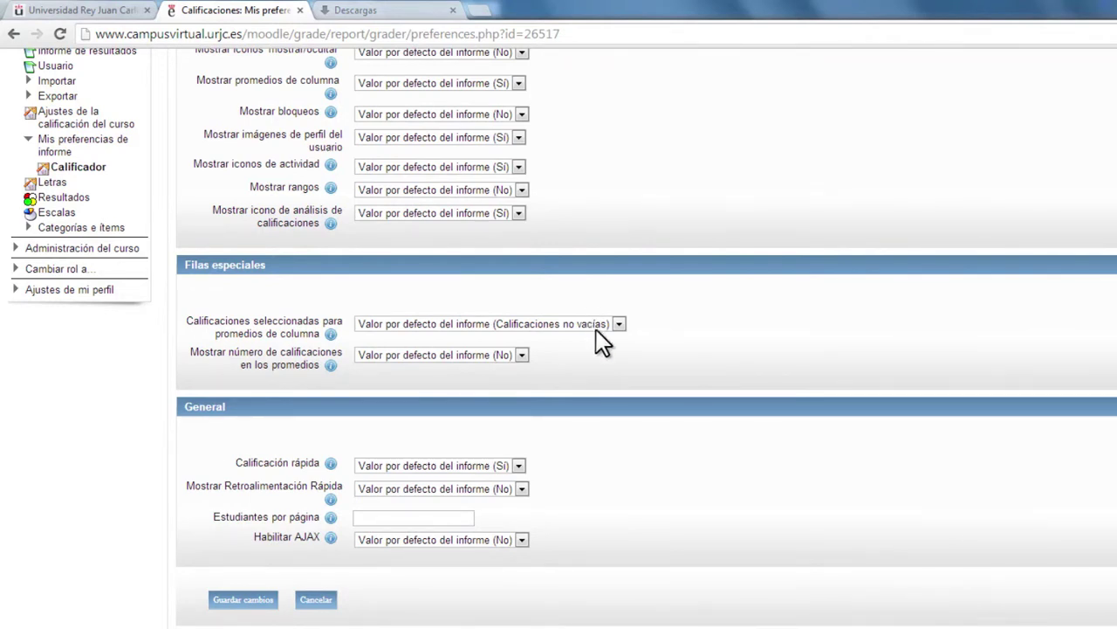
pyautogui.click(621, 325)
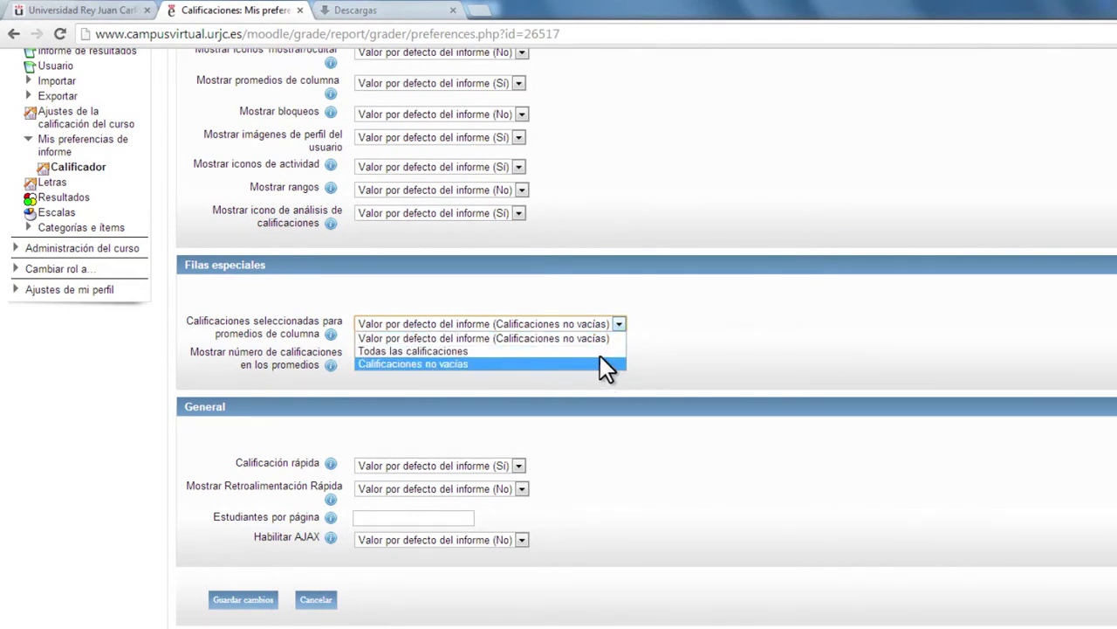
pyautogui.click(649, 347)
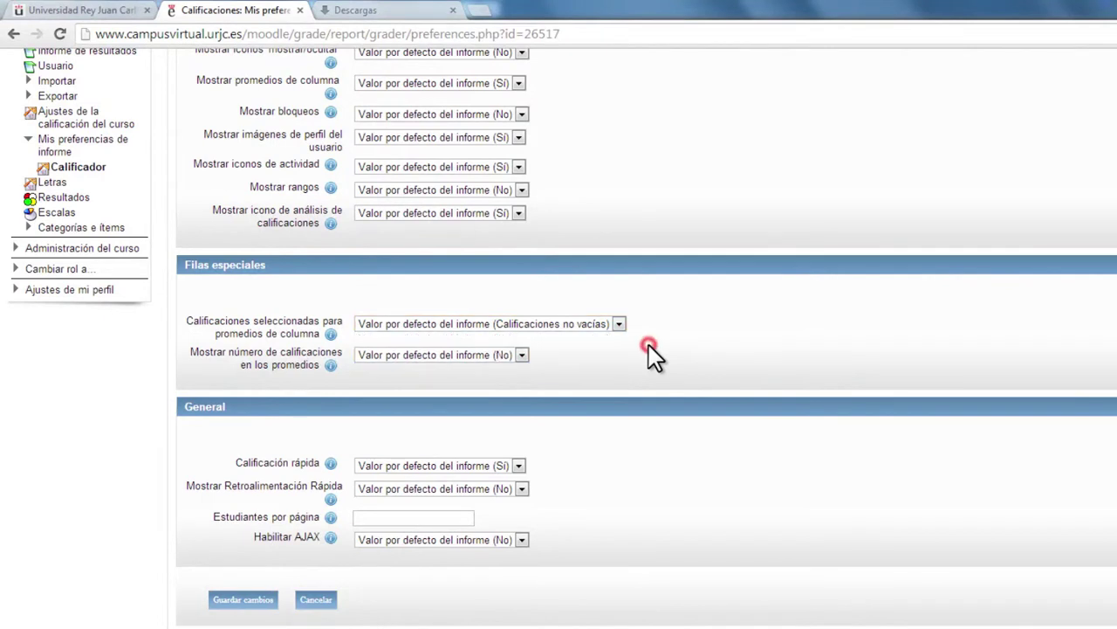
pyautogui.click(521, 355)
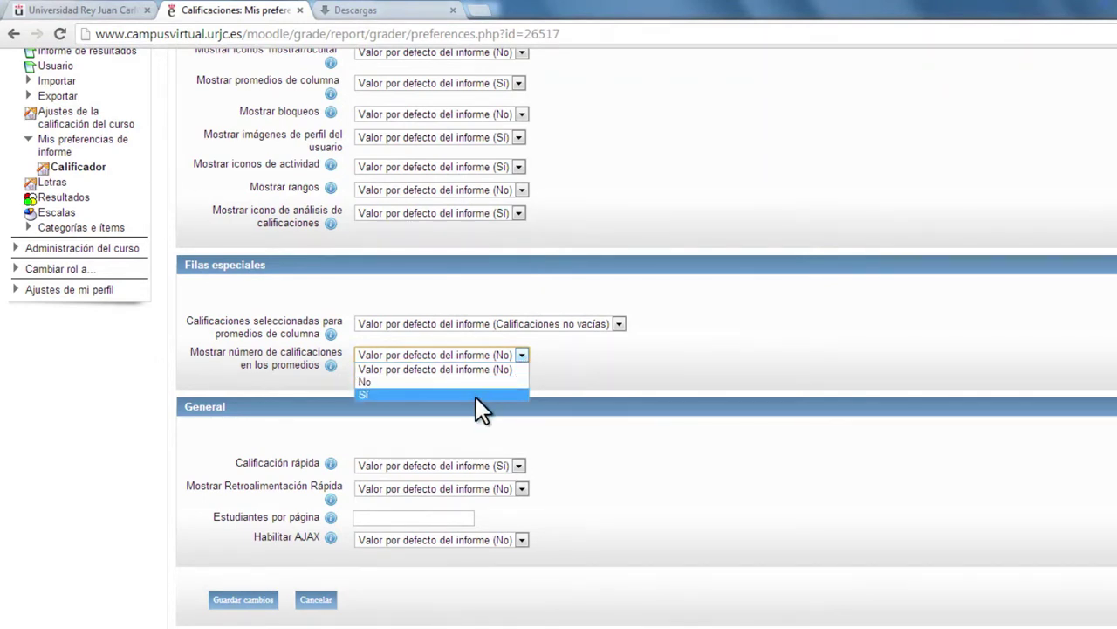
pyautogui.click(592, 367)
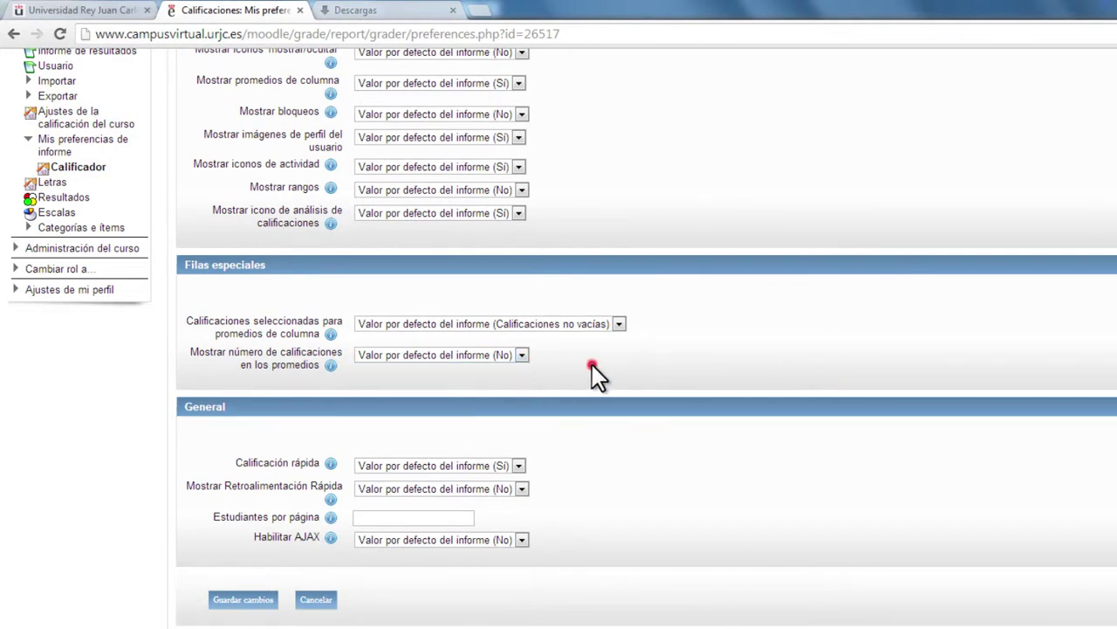
# Check the General settings for Calificación rápida, Mostrar Retroalimentación Rápida and Estudiantes por página, and save the report preferences.
pyautogui.click(518, 467)
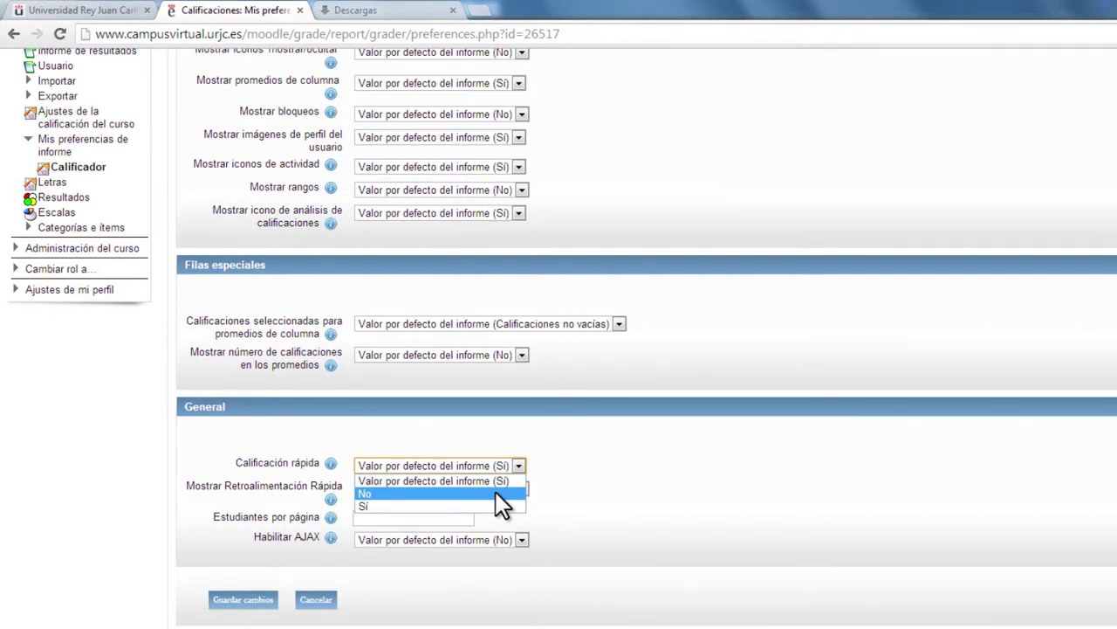
pyautogui.click(622, 476)
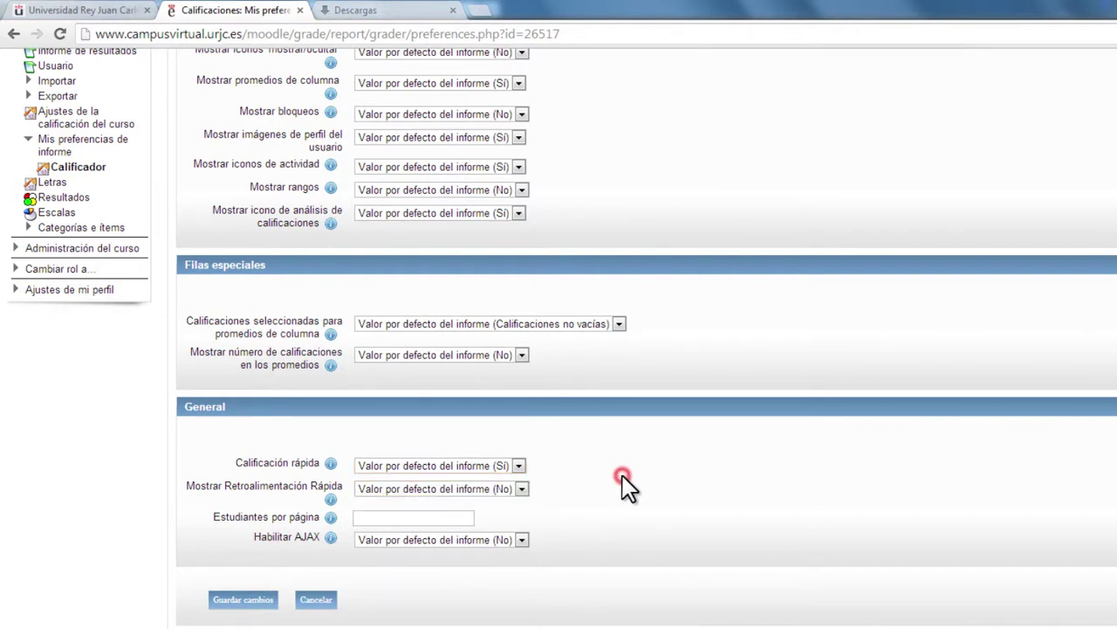
pyautogui.click(521, 490)
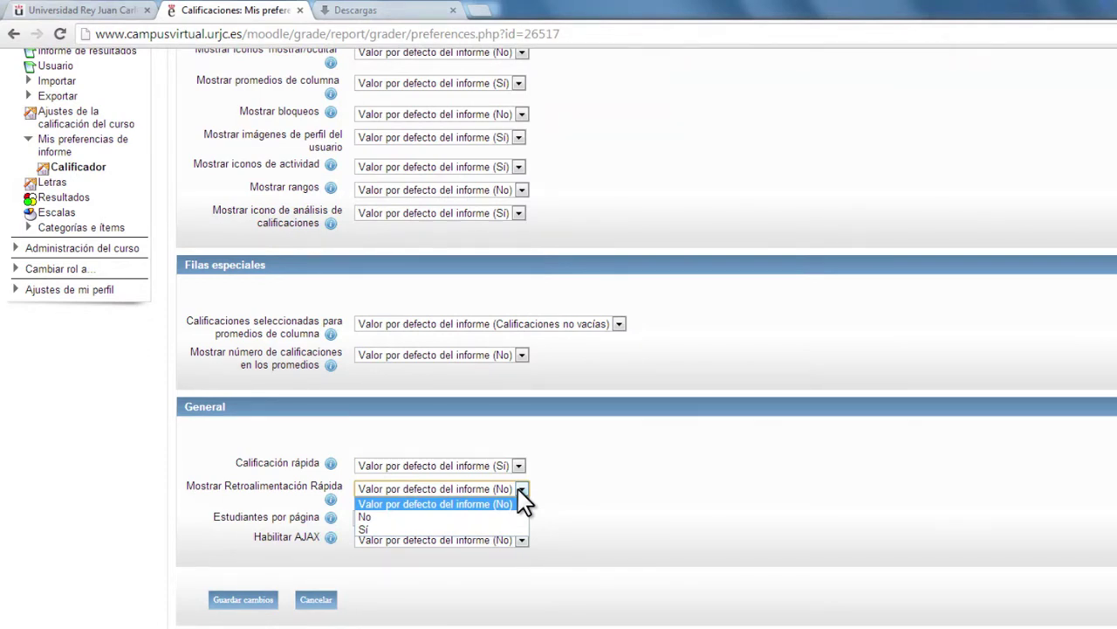
pyautogui.click(616, 497)
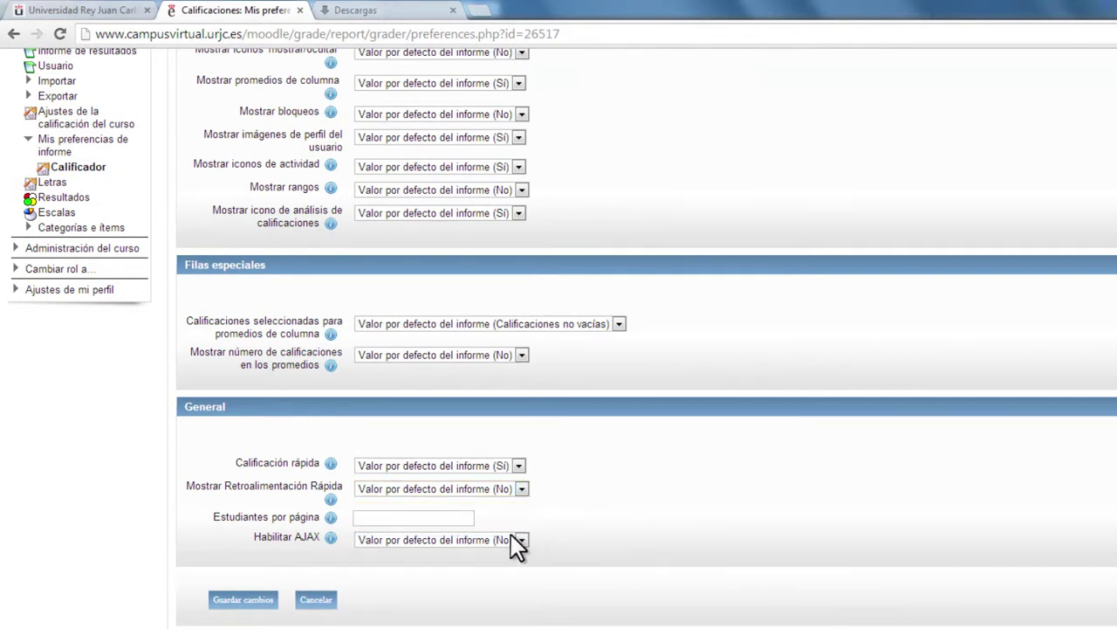
pyautogui.click(439, 517)
pyautogui.click(597, 526)
pyautogui.click(249, 602)
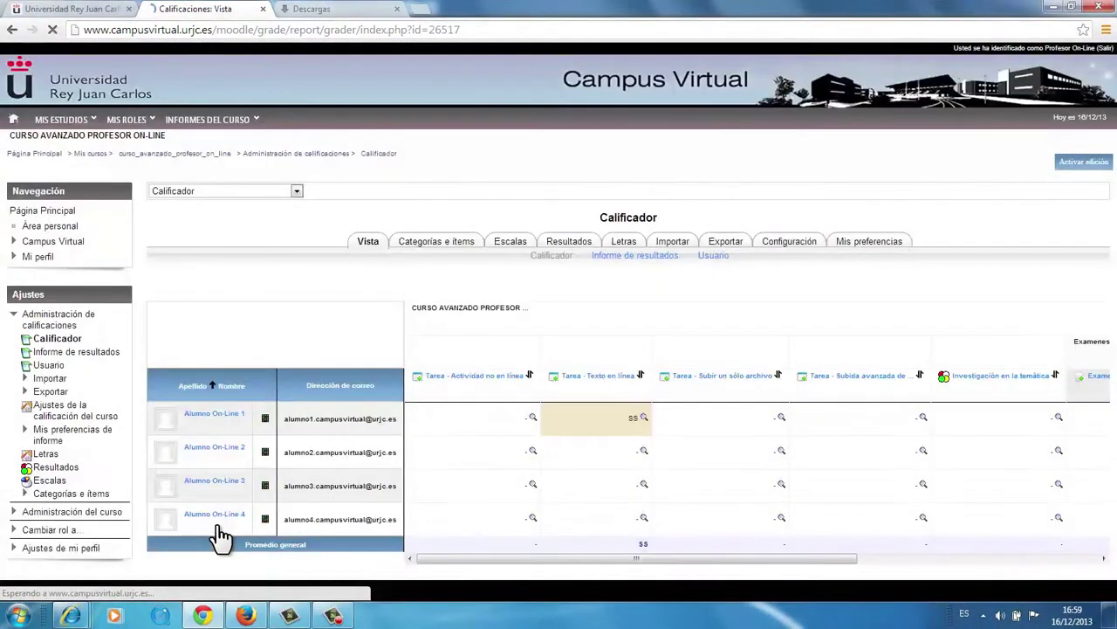